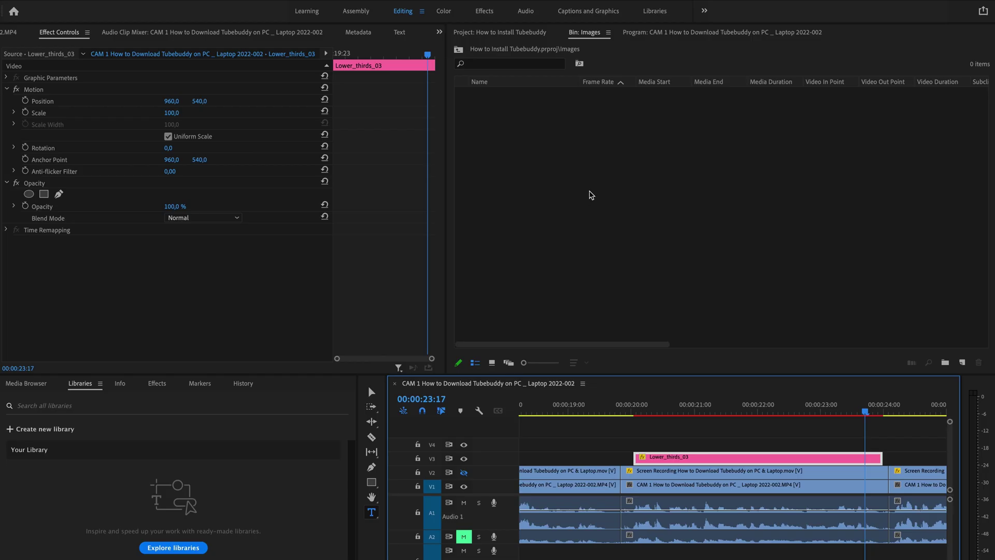
Step: Import the 17.09.32 screenshot and the two Unsplash JPG photos from the project folder into the Images bin
{"action": "double_click", "coordinate": [575, 184]}
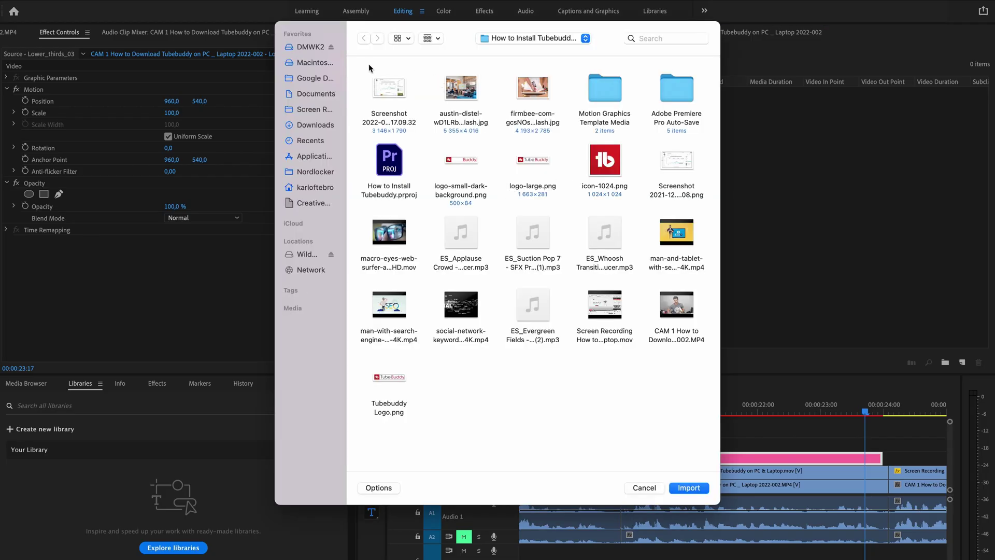
{"action": "left_click_drag", "start_coordinate": [369, 64], "coordinate": [549, 116]}
{"action": "left_click", "coordinate": [688, 487]}
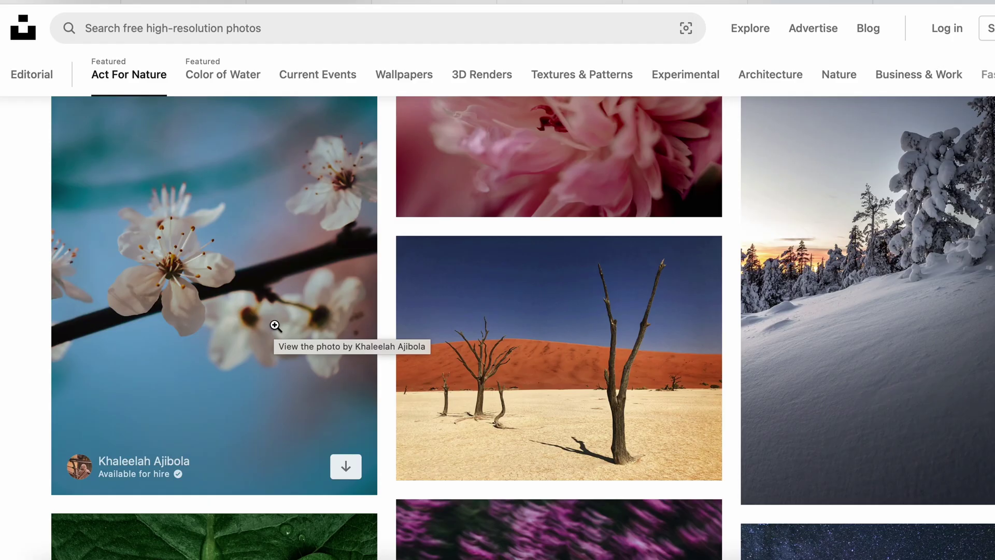
{"action": "scroll", "coordinate": [275, 326], "scroll_direction": "down", "scroll_amount": 3}
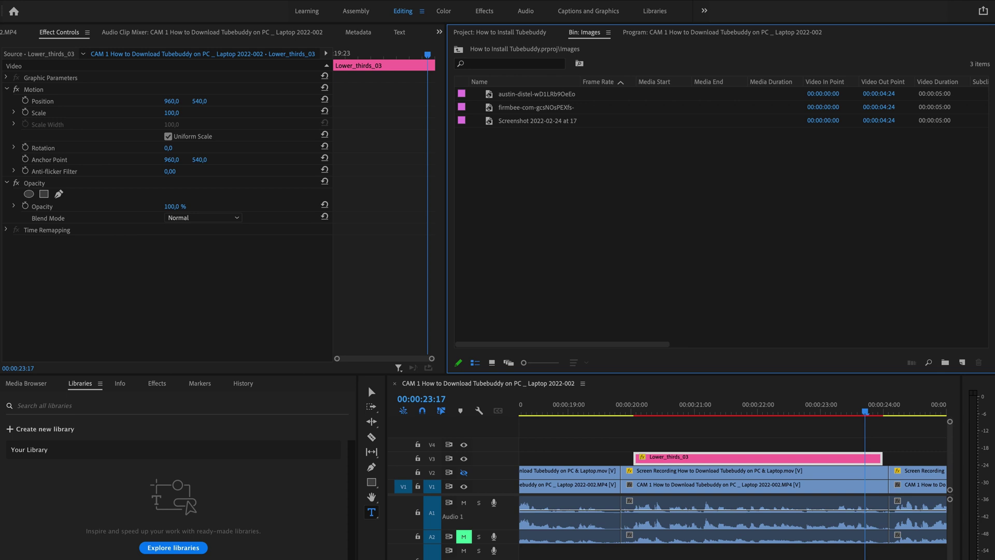
Step: Move the 2,500,000 Views title to V4 and place the screenshot image on V3 from about 00:00:13
{"action": "scroll", "coordinate": [668, 470], "scroll_direction": "left", "scroll_amount": 10}
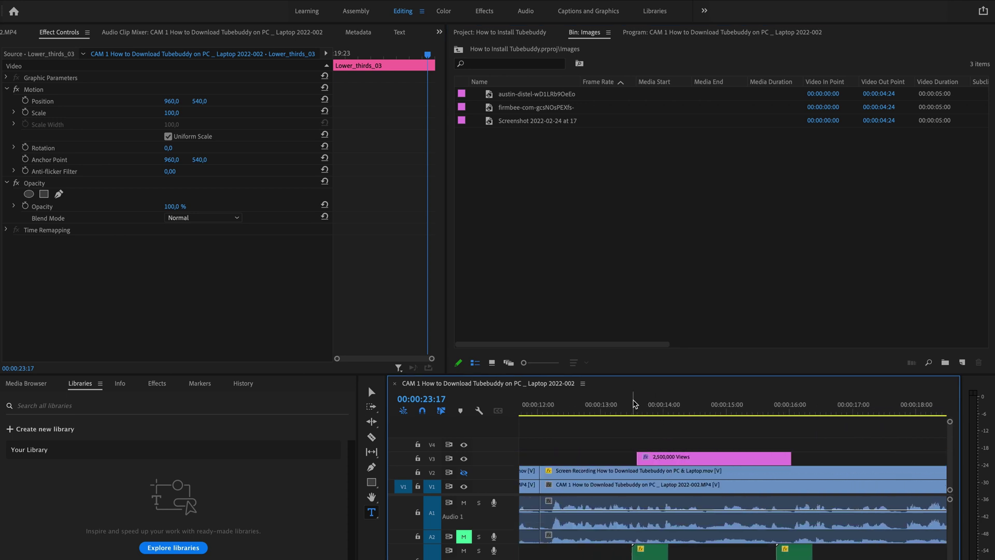
{"action": "left_click", "coordinate": [634, 403]}
{"action": "key", "text": "space"}
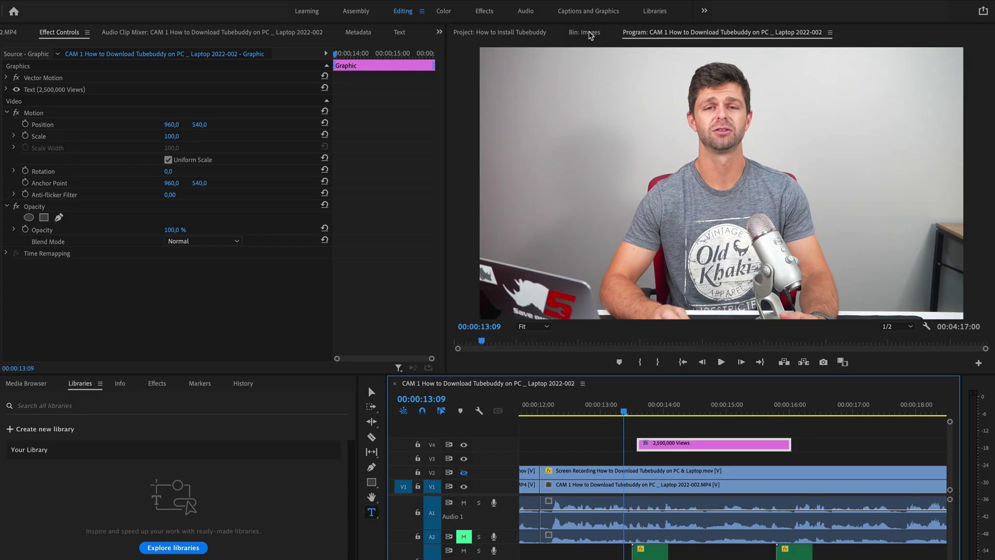
{"action": "left_click", "coordinate": [589, 33]}
{"action": "double_click", "coordinate": [516, 123]}
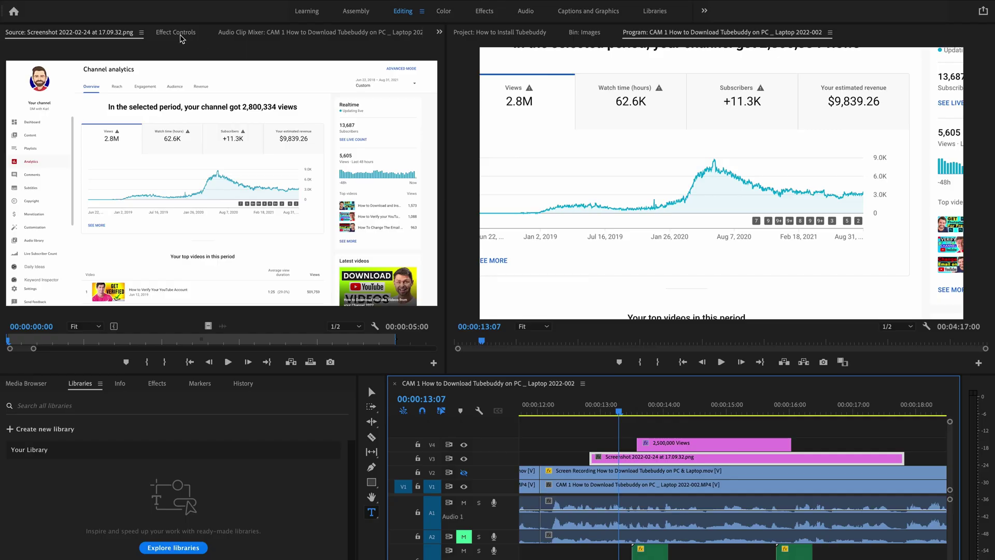
Step: Set the screenshot clip's scale to 94 and its position to 1091, 689
{"action": "left_click", "coordinate": [179, 34]}
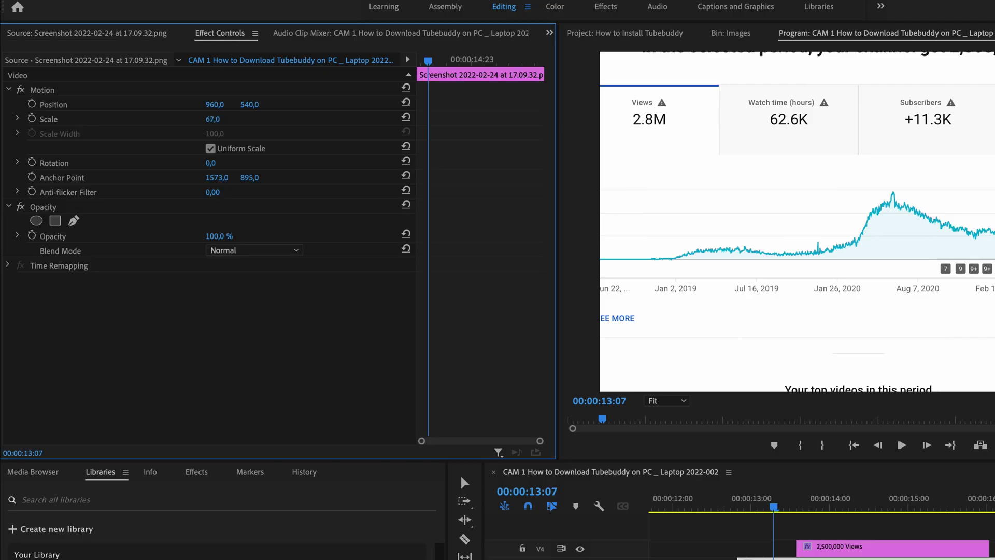
{"action": "left_click_drag", "start_coordinate": [213, 119], "coordinate": [332, 107]}
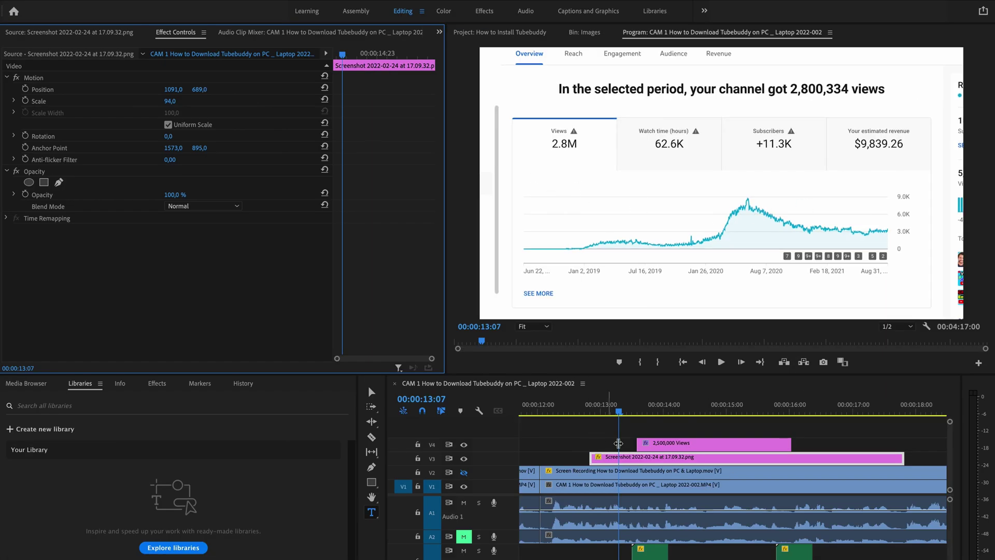
{"action": "left_click", "coordinate": [574, 412]}
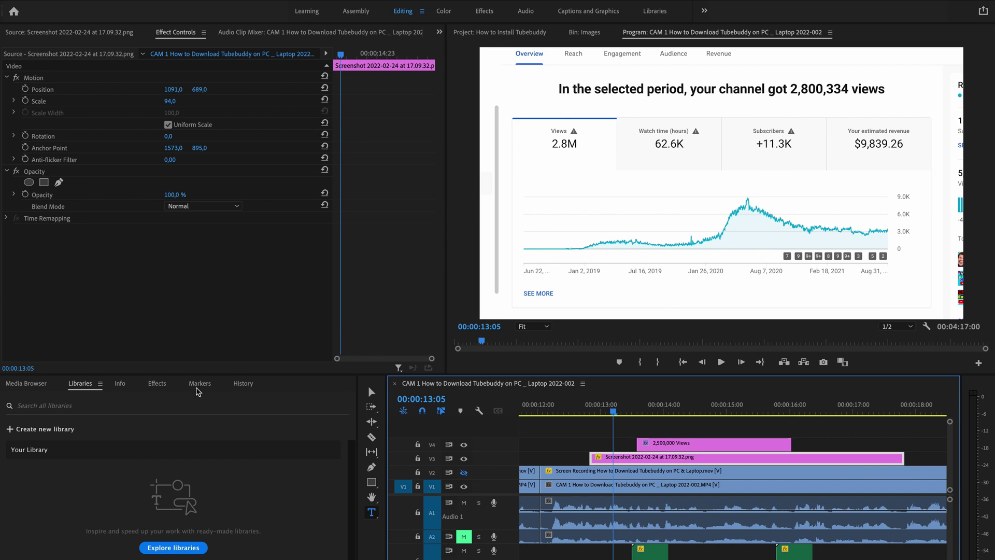
Step: Apply an Additive Dissolve to the start of the screenshot clip, shorten it to 9 frames and preview the result
{"action": "left_click", "coordinate": [158, 384]}
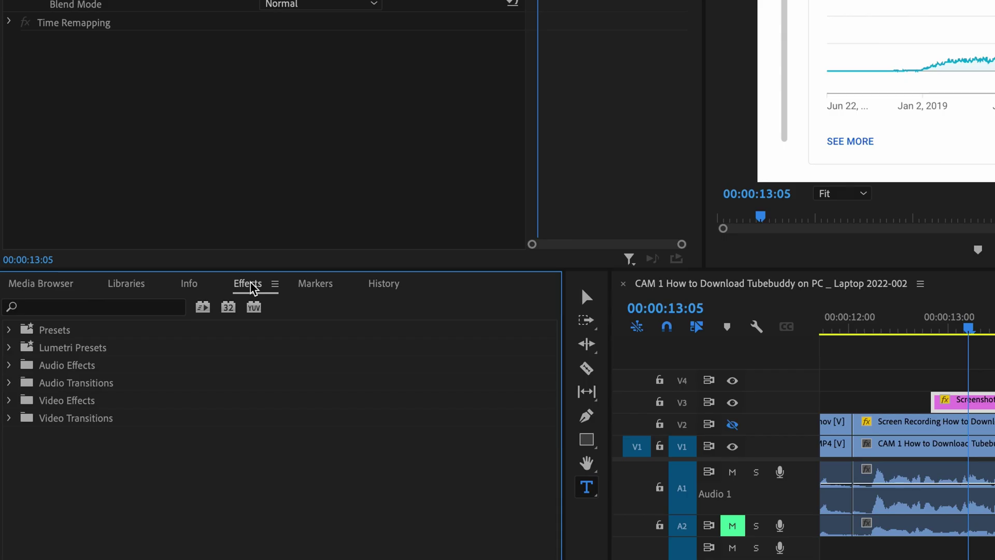
{"action": "left_click", "coordinate": [9, 418]}
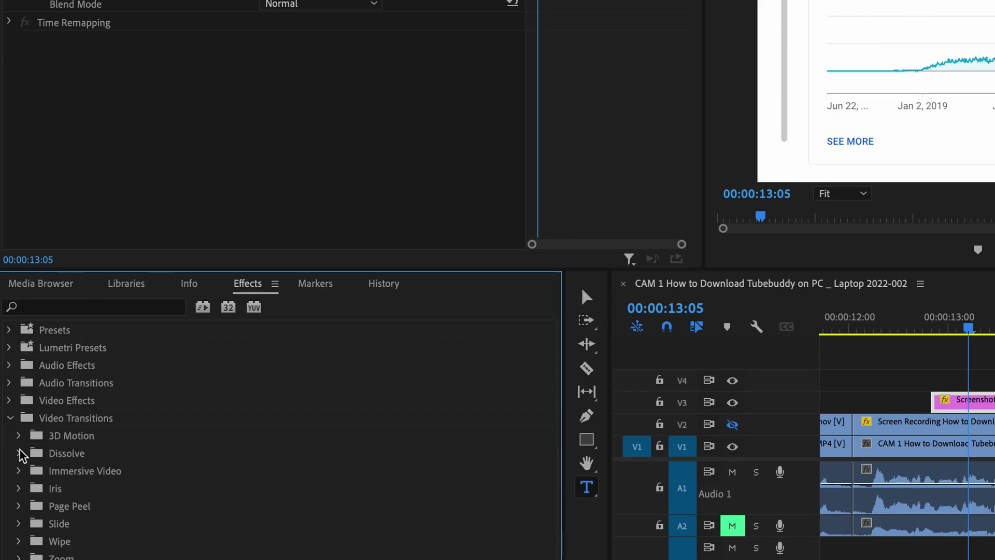
{"action": "left_click", "coordinate": [19, 453]}
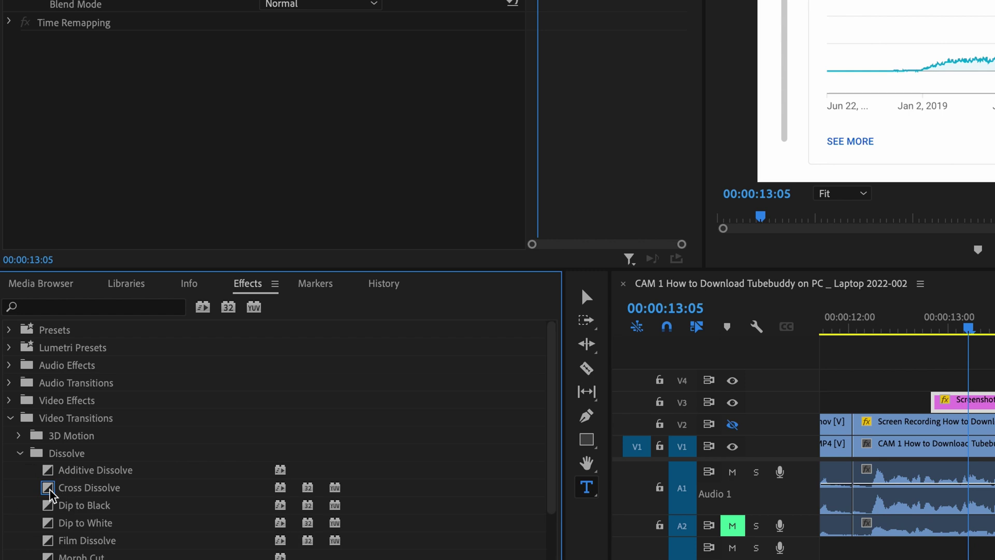
{"action": "left_click_drag", "start_coordinate": [51, 476], "coordinate": [990, 403]}
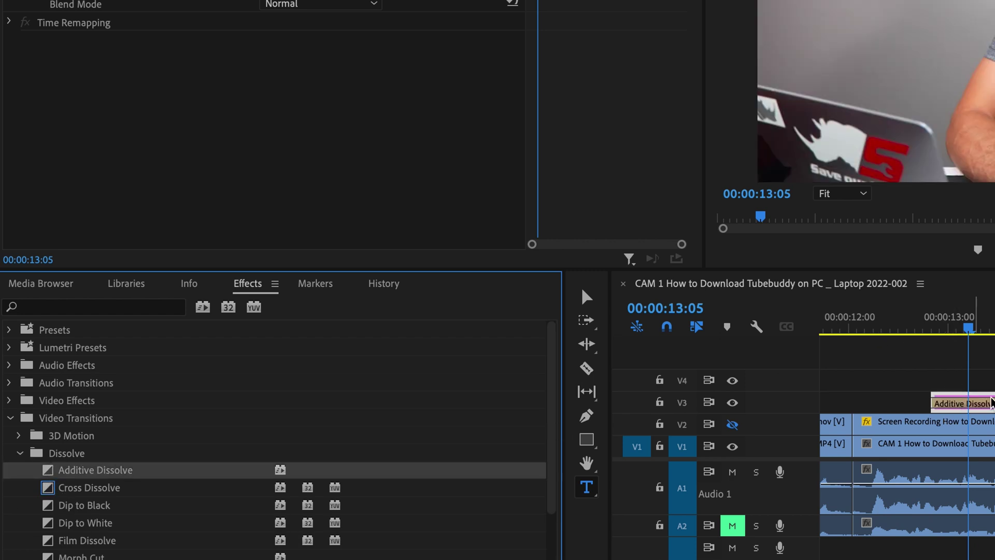
{"action": "left_click_drag", "start_coordinate": [653, 459], "coordinate": [613, 459]}
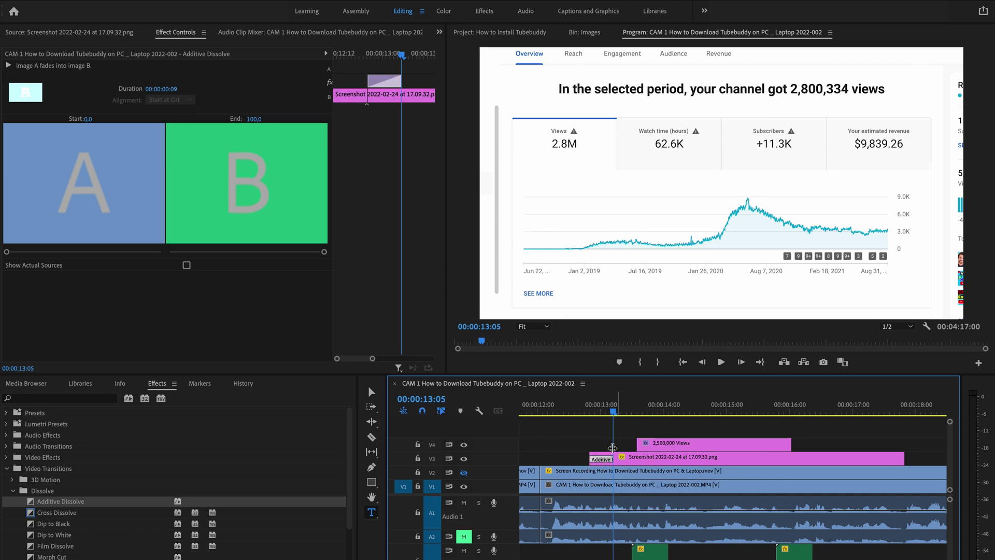
{"action": "key", "text": "space"}
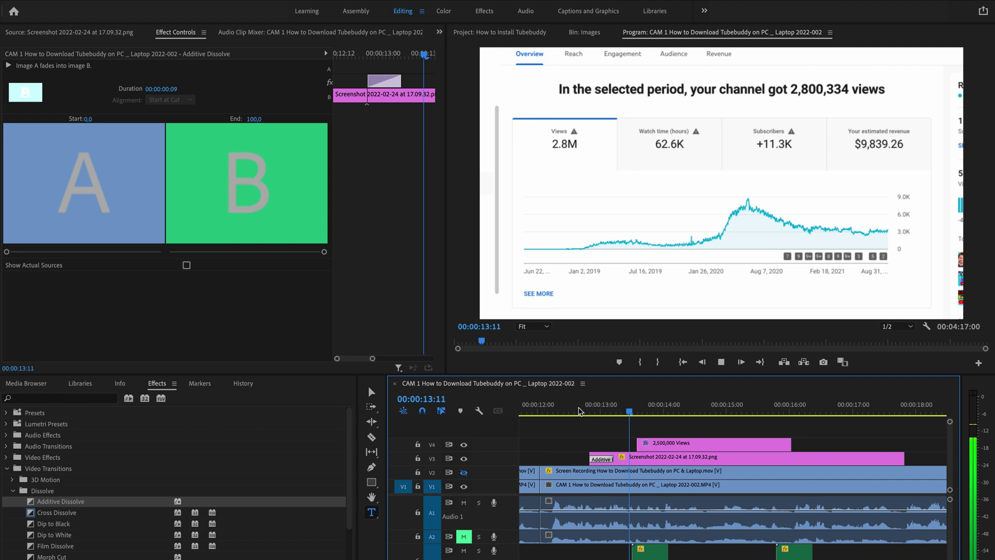
{"action": "key", "text": "space"}
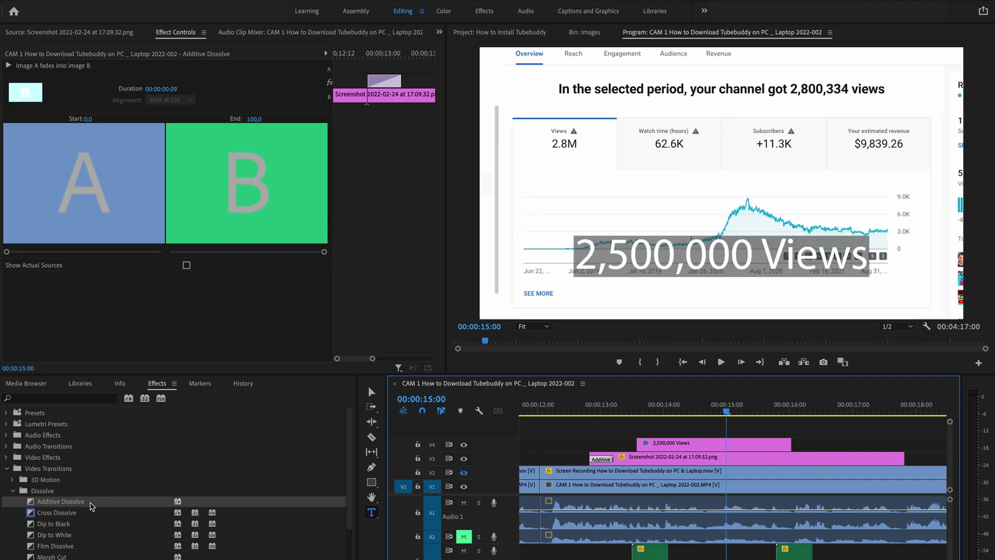
Step: Trim the screenshot clip to end shortly after the title and finish it with a 9-frame Additive Dissolve
{"action": "left_click", "coordinate": [65, 504]}
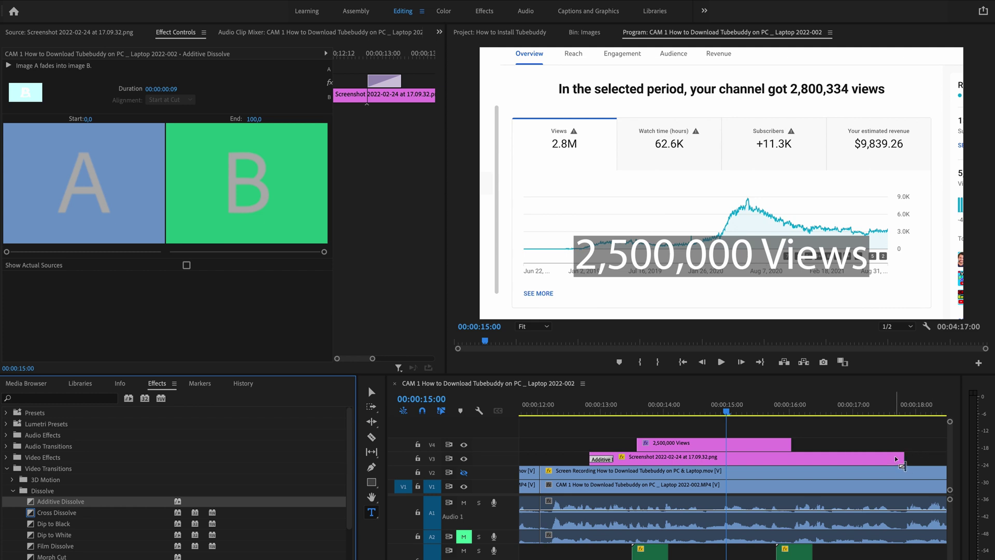
{"action": "left_click_drag", "start_coordinate": [895, 459], "coordinate": [897, 458]}
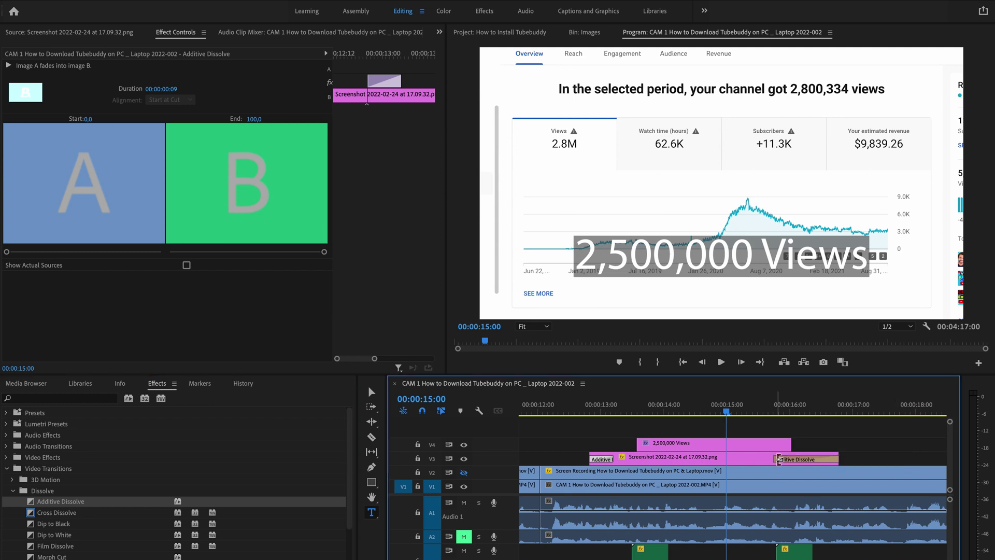
{"action": "left_click", "coordinate": [775, 459]}
{"action": "left_click", "coordinate": [777, 459]}
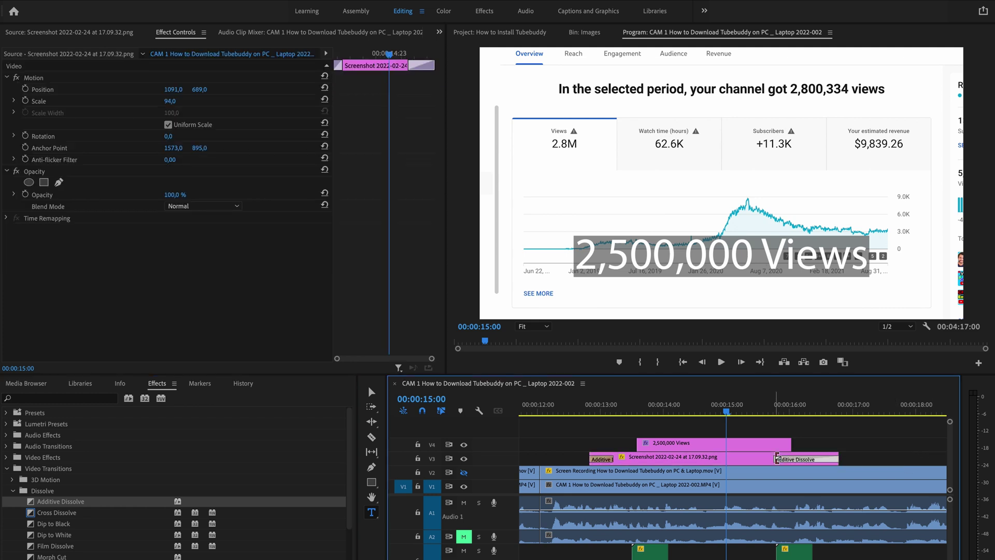
{"action": "left_click", "coordinate": [777, 458]}
{"action": "left_click", "coordinate": [589, 411]}
{"action": "key", "text": "space"}
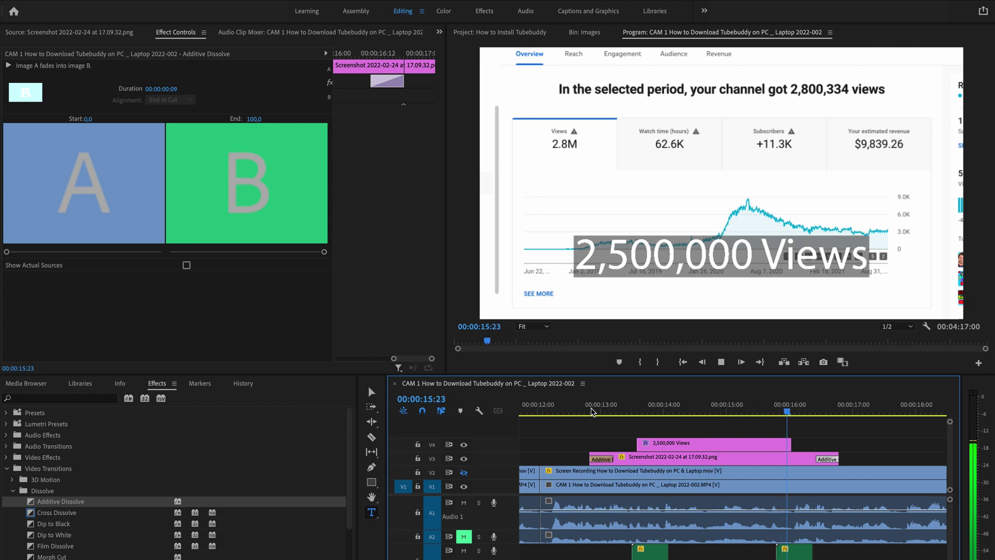
{"action": "key", "text": "space"}
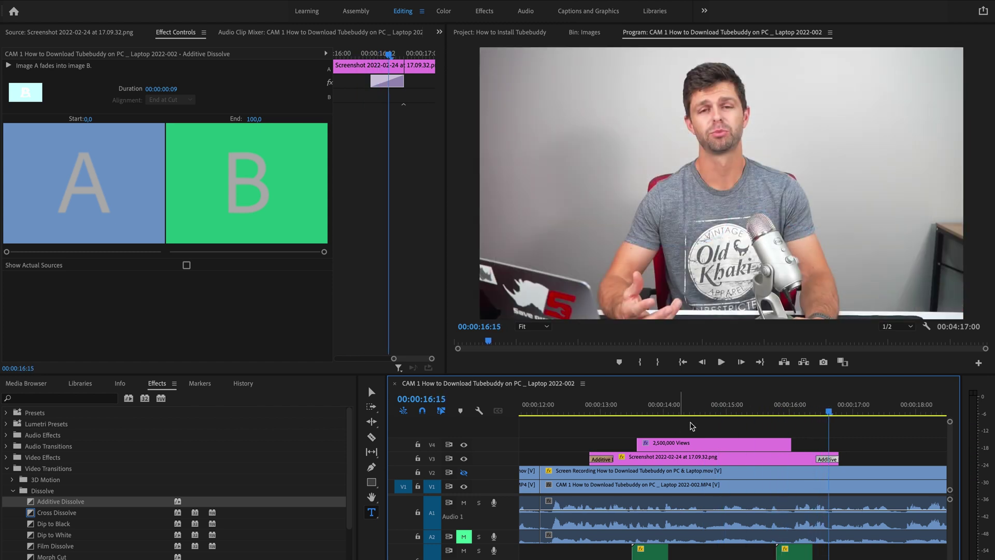
Step: Lower the 2,500,000 Views title over the screenshot by setting its vertical motion position to 659
{"action": "left_click", "coordinate": [722, 412]}
{"action": "left_click", "coordinate": [735, 447]}
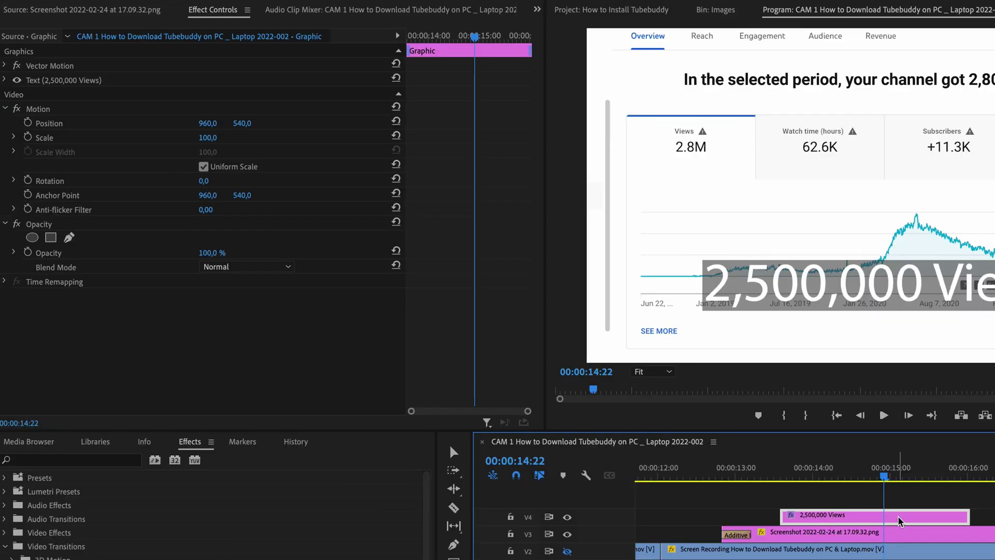
{"action": "left_click_drag", "start_coordinate": [238, 129], "coordinate": [300, 130]}
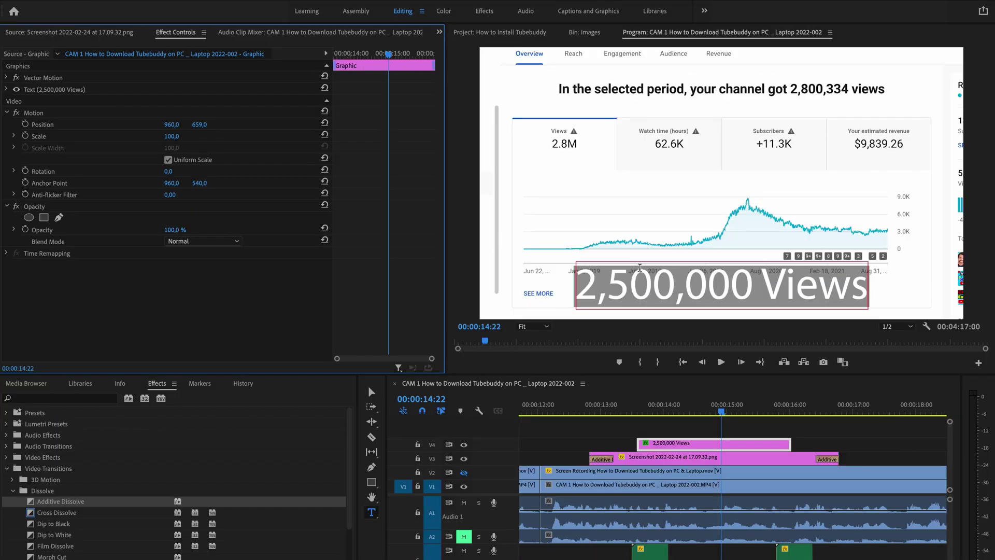
Step: Change the 2,500,000 Views title's fill colour to black and turn off its background
{"action": "left_click", "coordinate": [604, 12]}
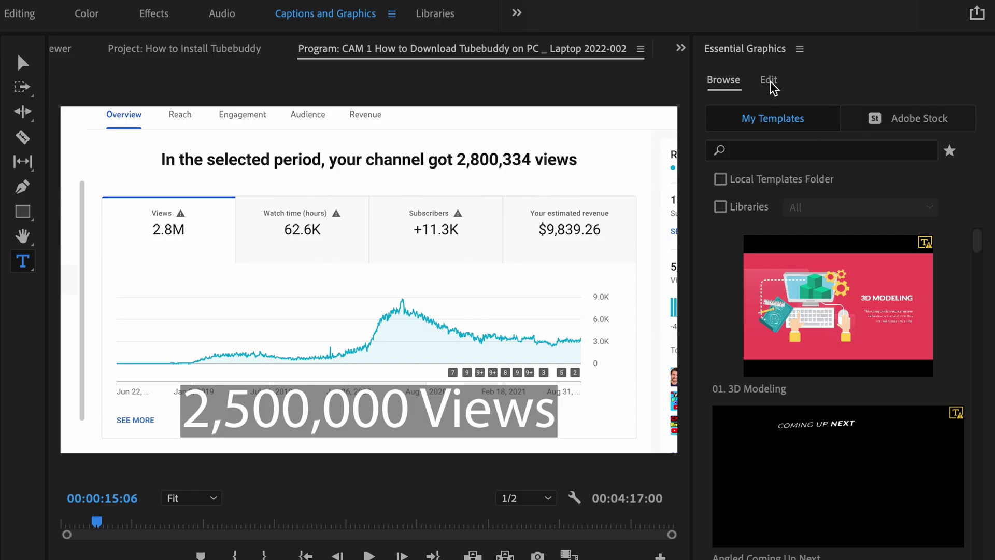
{"action": "left_click", "coordinate": [771, 86]}
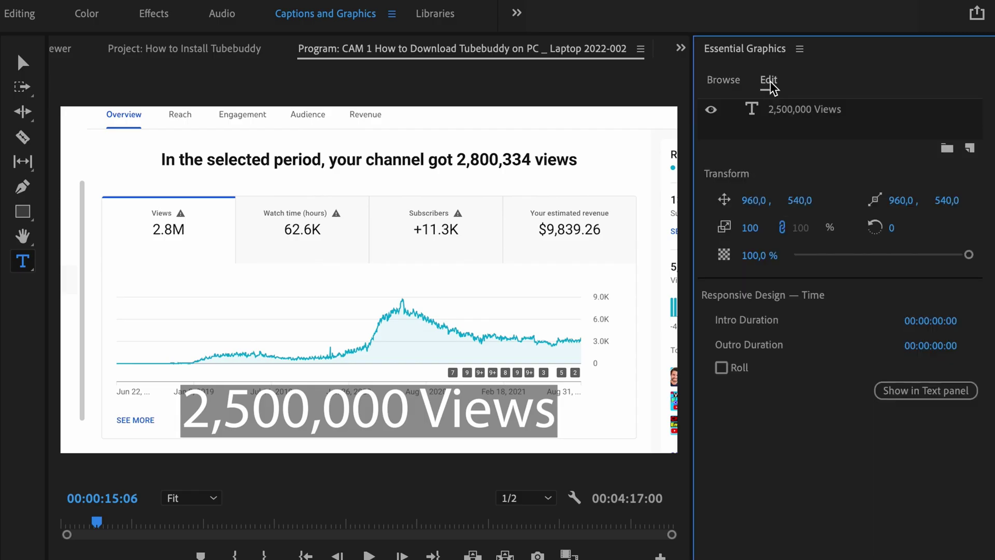
{"action": "left_click", "coordinate": [806, 109]}
{"action": "left_click", "coordinate": [766, 383]}
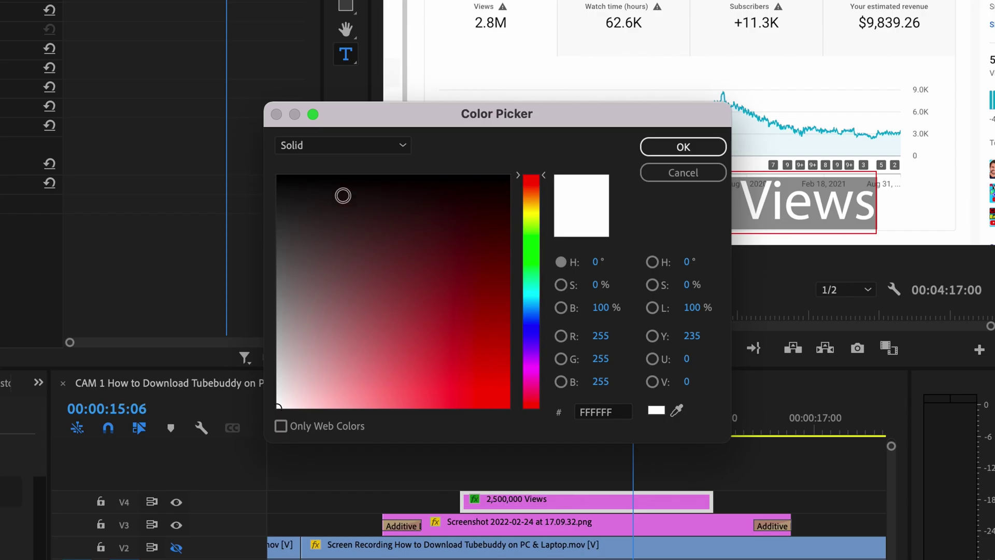
{"action": "left_click_drag", "start_coordinate": [313, 195], "coordinate": [253, 167]}
{"action": "left_click", "coordinate": [683, 147]}
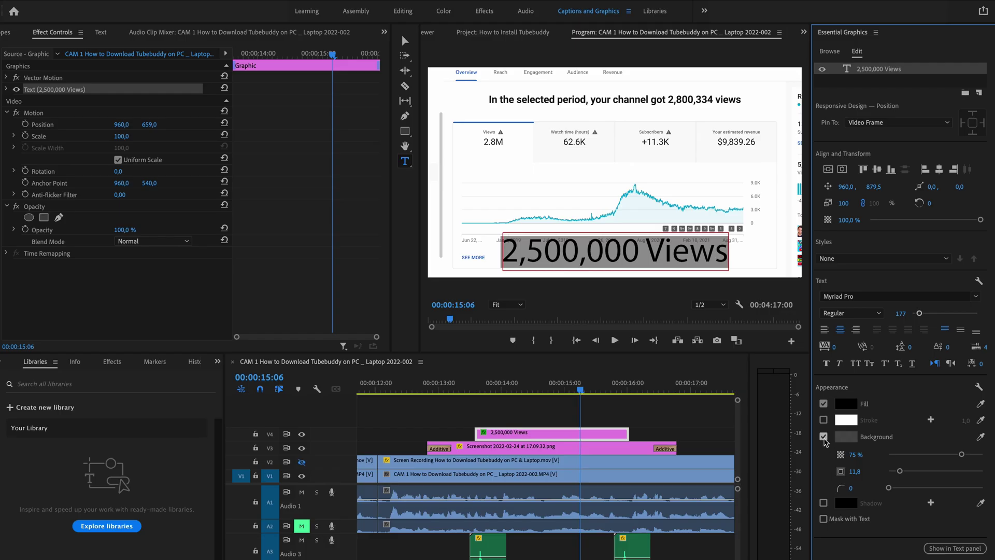
{"action": "left_click", "coordinate": [824, 437]}
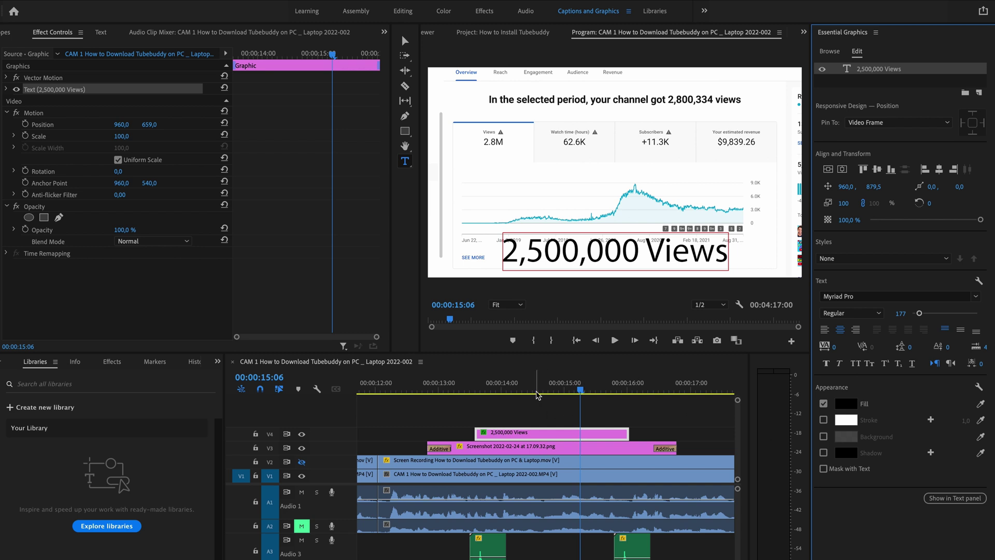
Step: Move the title's text layer to position 1005, 914.5 and play the sequence from about 00:00:12
{"action": "left_click", "coordinate": [548, 384]}
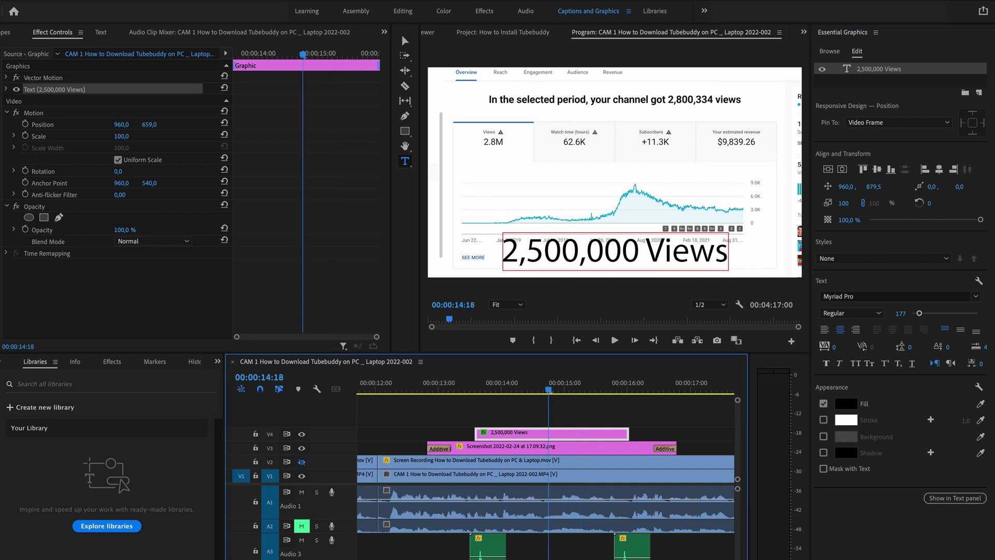
{"action": "left_click", "coordinate": [976, 296]}
{"action": "left_click", "coordinate": [412, 385]}
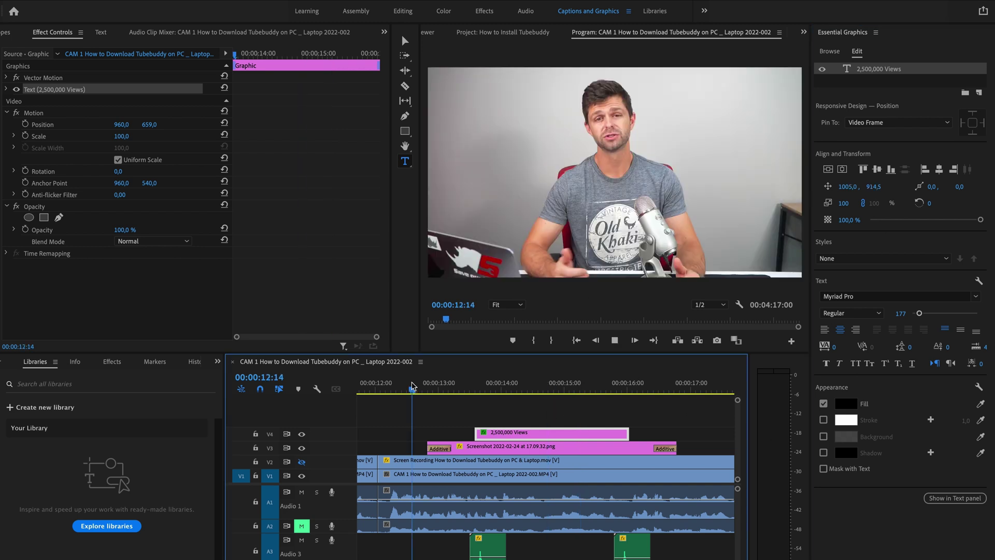
{"action": "key", "text": "space"}
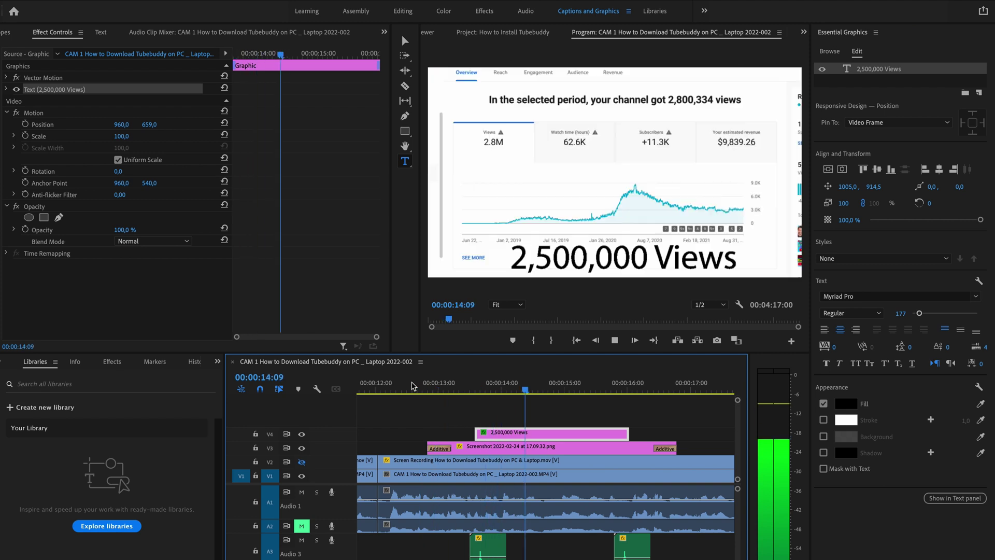
{"action": "key", "text": "space"}
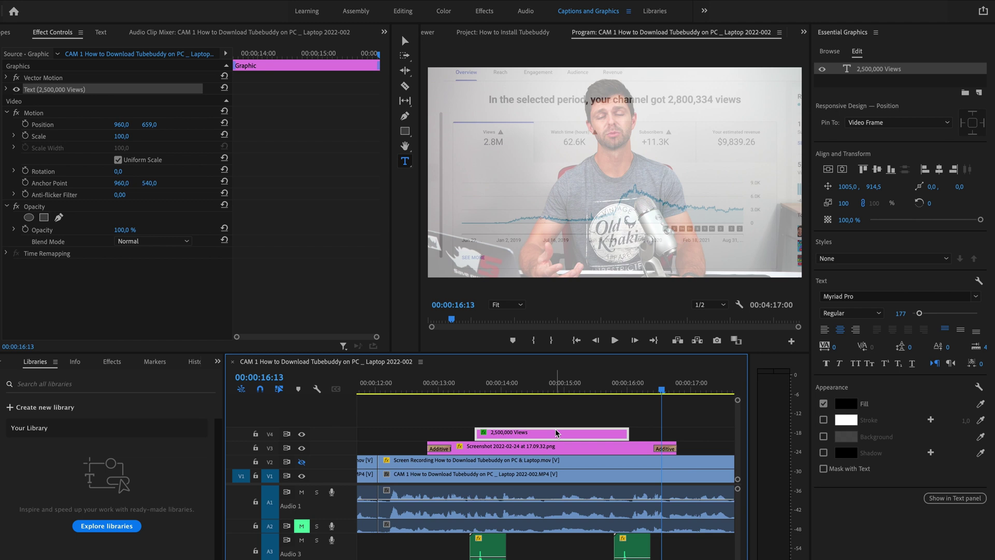
Step: Place the first Unsplash photo from the Images bin on V3 at about 00:00:26:10 and trim it to about 1.2 seconds
{"action": "scroll", "coordinate": [557, 433], "scroll_direction": "down", "scroll_amount": 10}
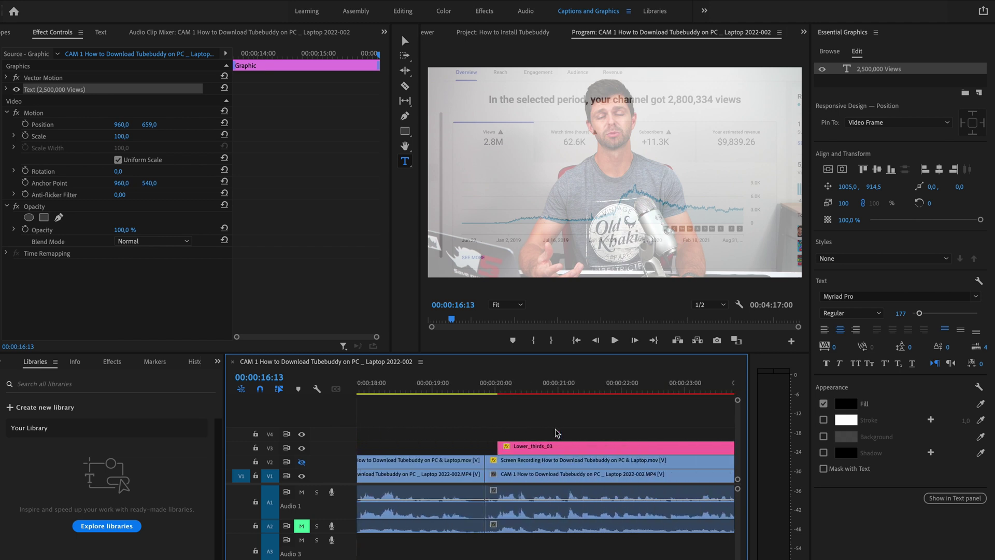
{"action": "scroll", "coordinate": [557, 433], "scroll_direction": "down", "scroll_amount": 5}
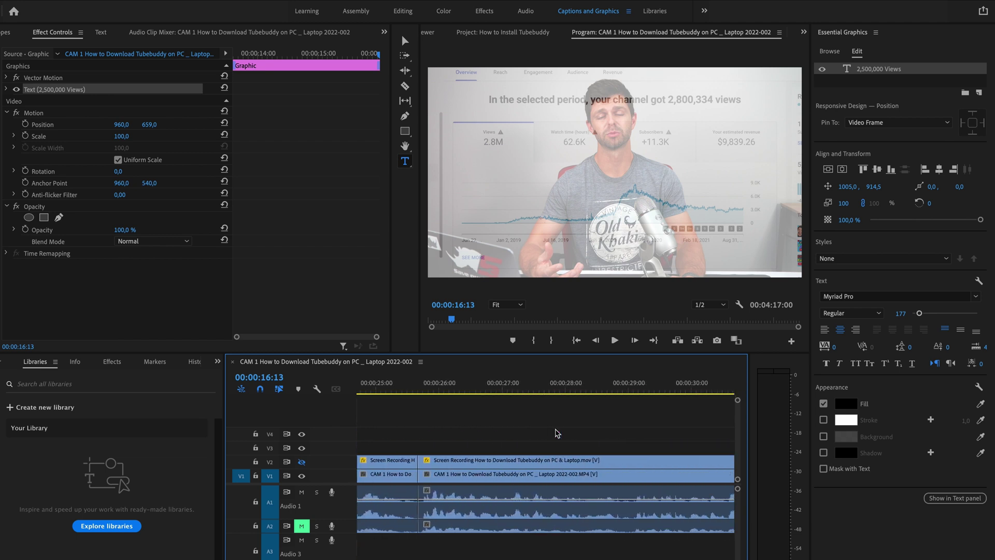
{"action": "left_click", "coordinate": [482, 388]}
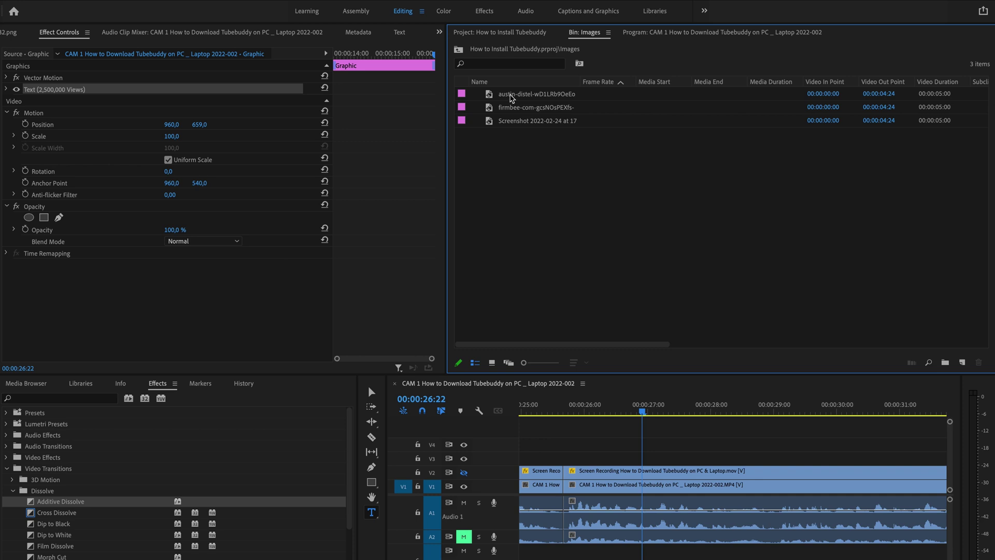
{"action": "left_click_drag", "start_coordinate": [511, 98], "coordinate": [608, 458]}
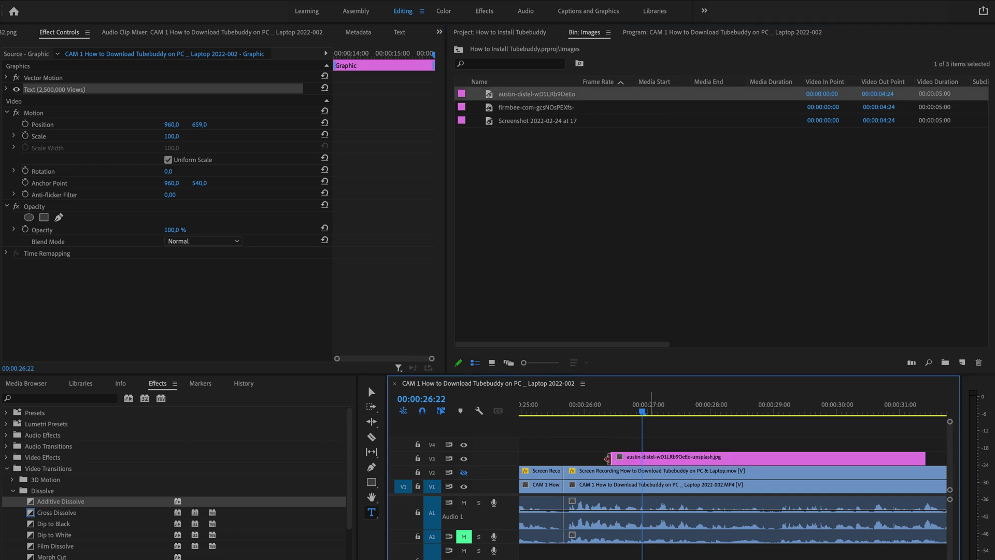
{"action": "left_click_drag", "start_coordinate": [925, 459], "coordinate": [689, 459]}
Step: Place the firmbee-com image directly after the first photo on V3, trim it to about one second and play back both
{"action": "left_click_drag", "start_coordinate": [509, 108], "coordinate": [646, 217]}
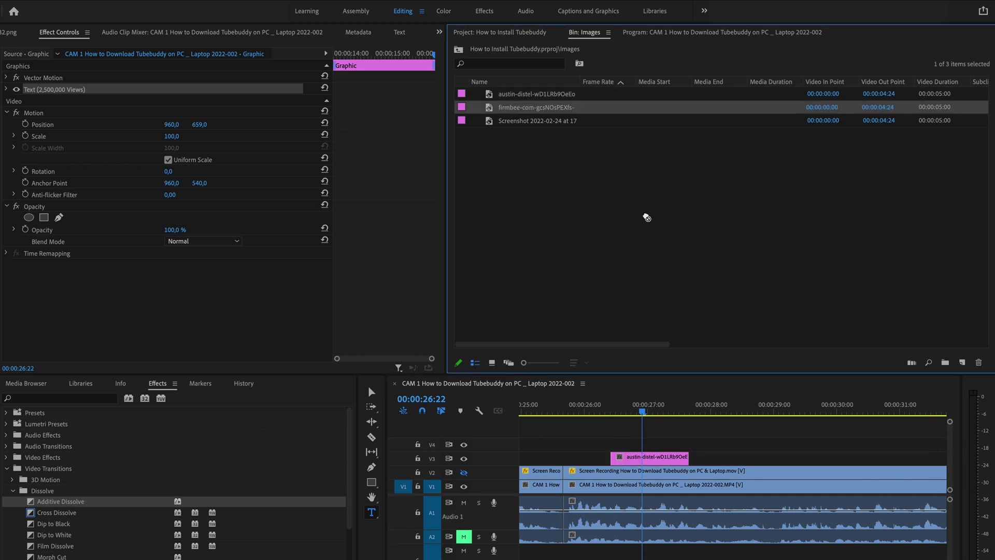
{"action": "left_click_drag", "start_coordinate": [708, 408], "coordinate": [691, 458]}
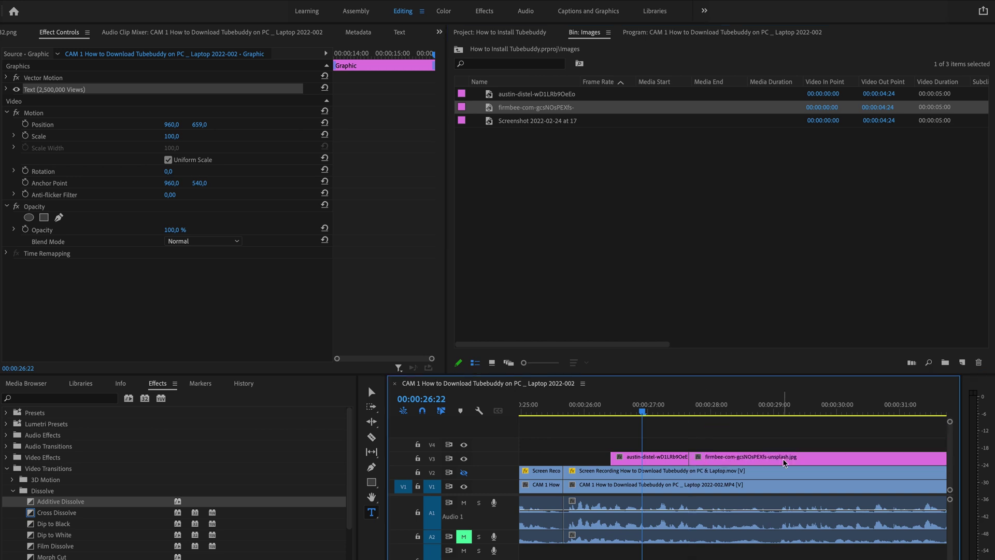
{"action": "scroll", "coordinate": [829, 458], "scroll_direction": "down", "scroll_amount": 2}
{"action": "left_click_drag", "start_coordinate": [898, 459], "coordinate": [647, 459]}
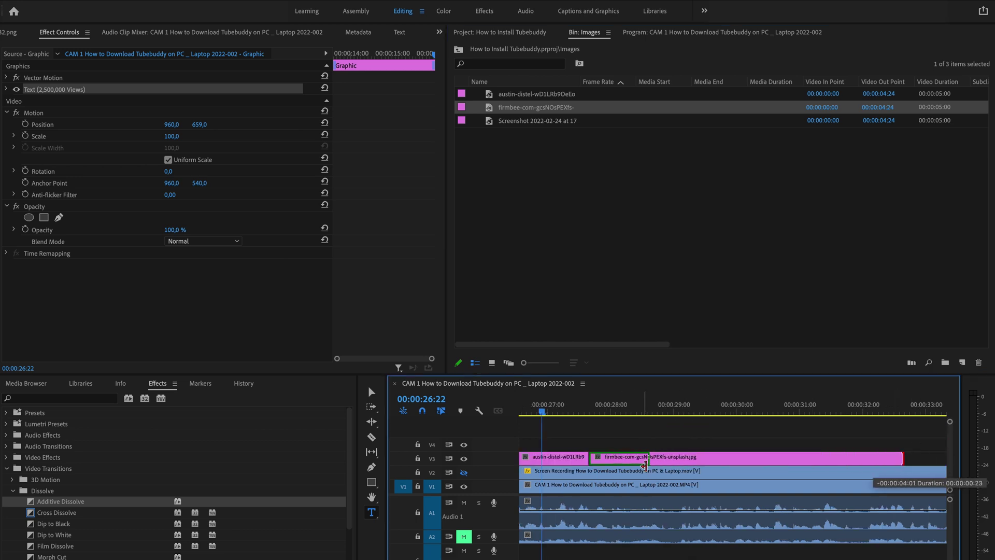
{"action": "left_click", "coordinate": [581, 410]}
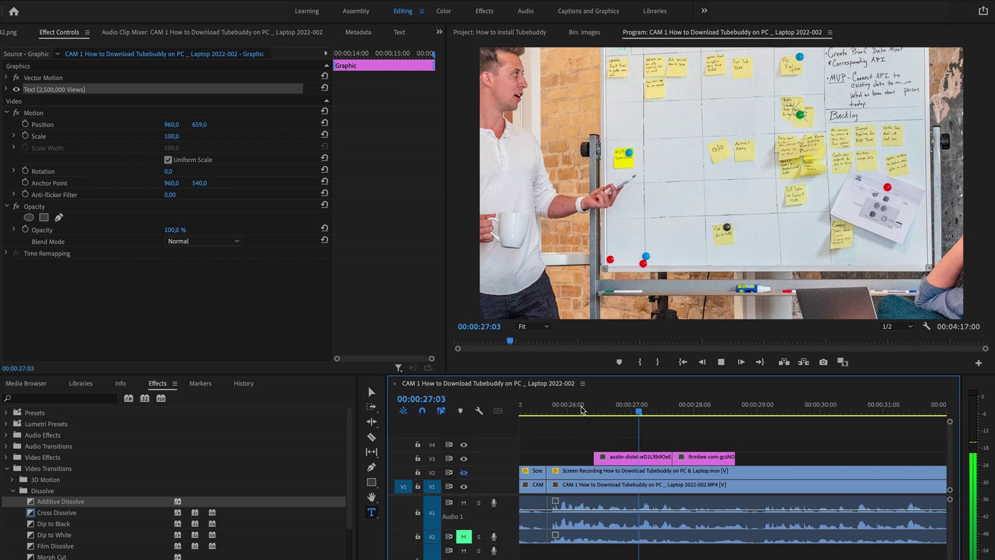
Step: Scale the first Unsplash photo on V3 to 36 and set its position to 960, 447
{"action": "key", "text": "space"}
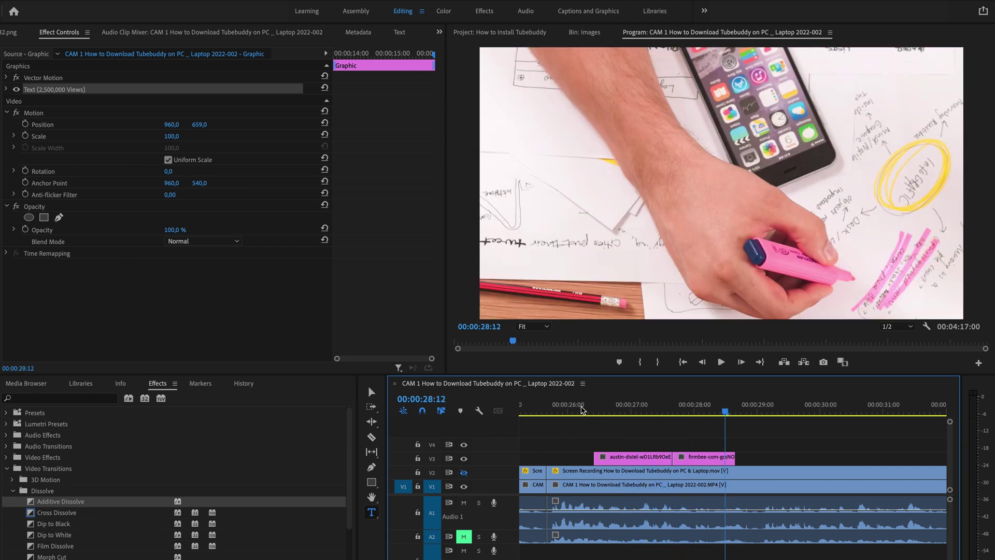
{"action": "left_click", "coordinate": [636, 408]}
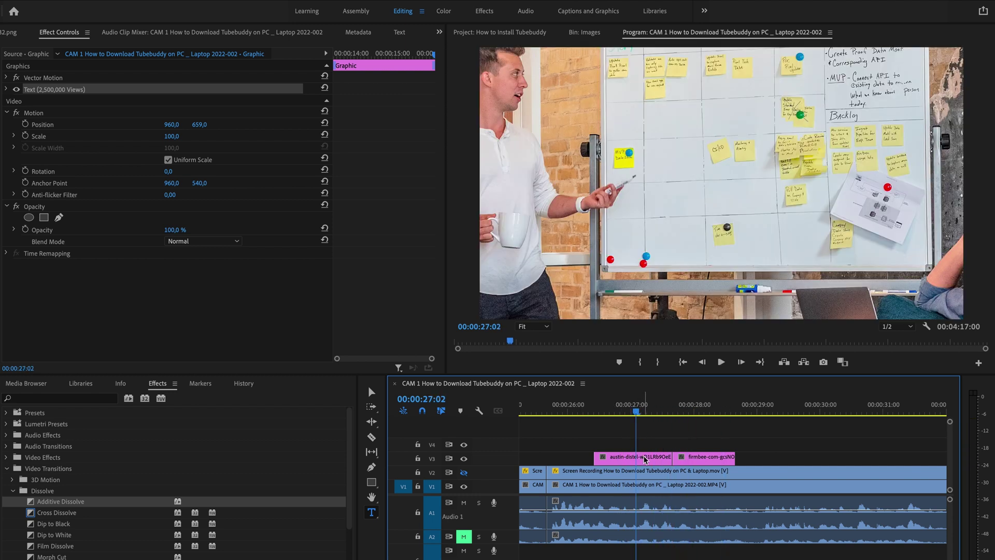
{"action": "left_click", "coordinate": [645, 458]}
{"action": "left_click_drag", "start_coordinate": [171, 101], "coordinate": [138, 101]}
{"action": "left_click_drag", "start_coordinate": [204, 90], "coordinate": [156, 90]}
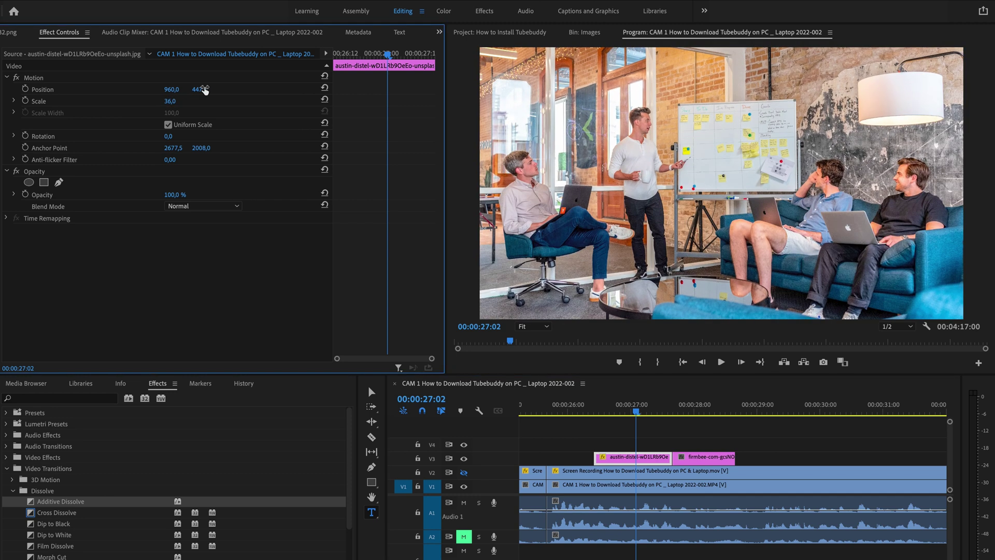
Step: Scale the firmbee-com image on V3 to 49 and set its position to 879, 577
{"action": "left_click", "coordinate": [717, 410]}
{"action": "left_click", "coordinate": [699, 458]}
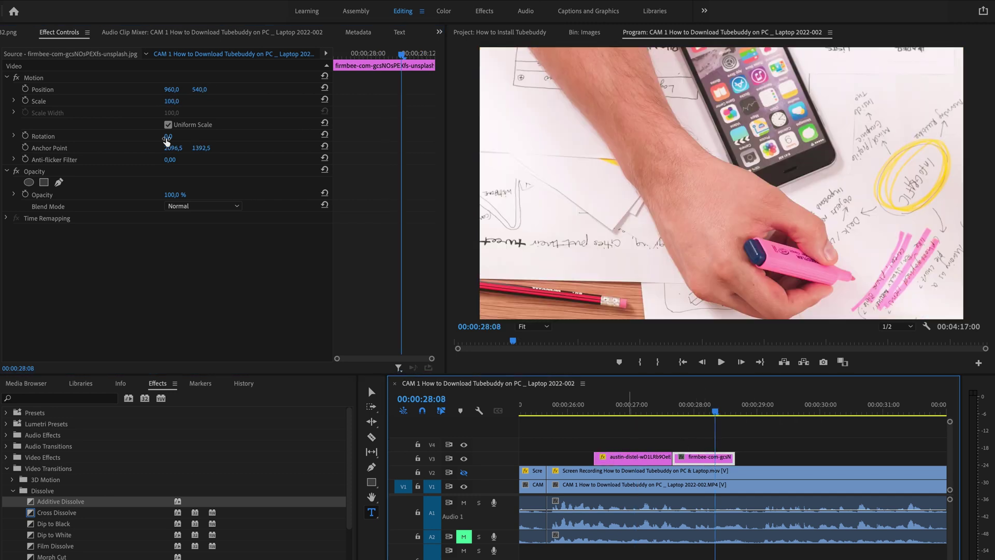
{"action": "left_click", "coordinate": [182, 110]}
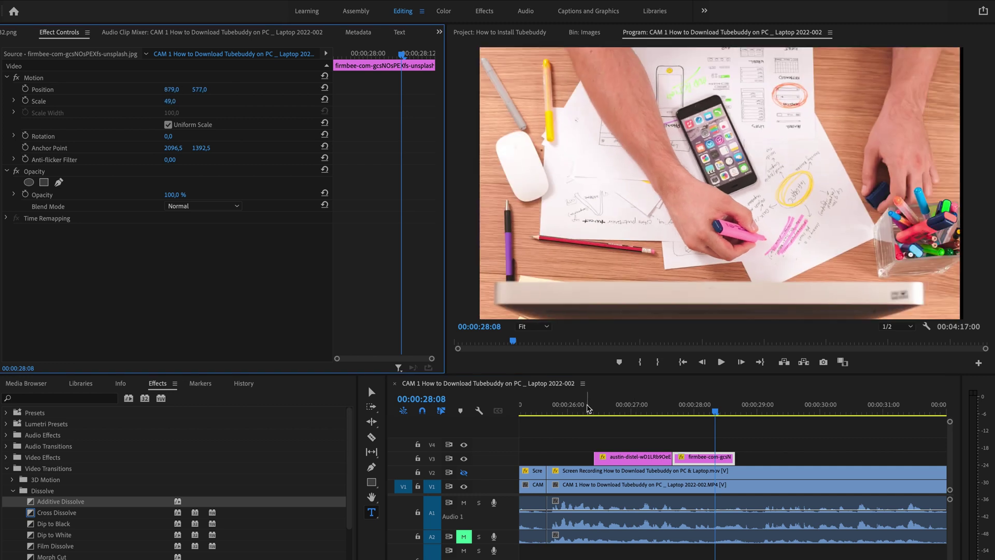
Step: Apply an Additive Dissolve to the start of the first photo and the end of the firmbee-com image on V3, and play them back
{"action": "mouse_move", "coordinate": [580, 409]}
{"action": "left_mouse_down"}
{"action": "mouse_move", "coordinate": [649, 412]}
{"action": "mouse_move", "coordinate": [584, 417]}
{"action": "left_mouse_up"}
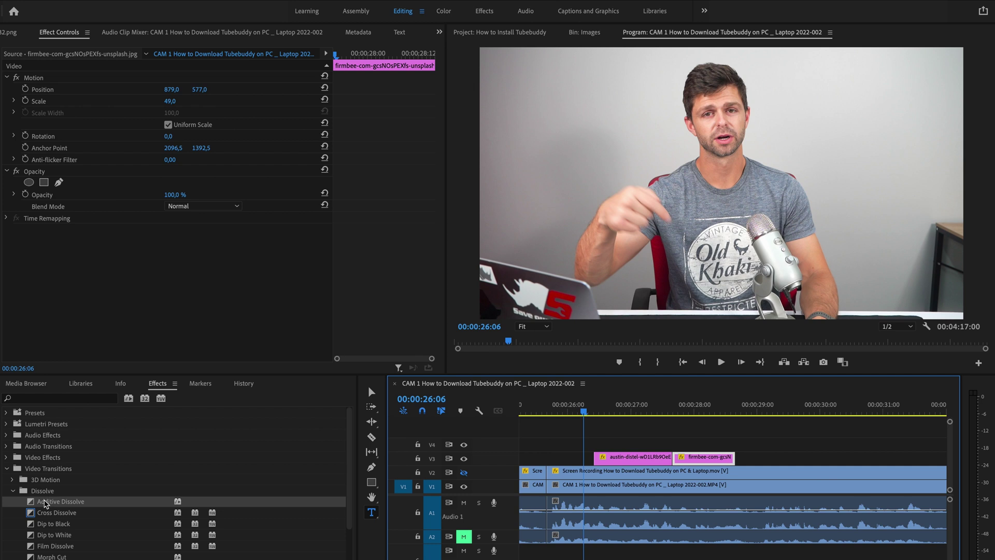
{"action": "left_click_drag", "start_coordinate": [45, 503], "coordinate": [432, 483]}
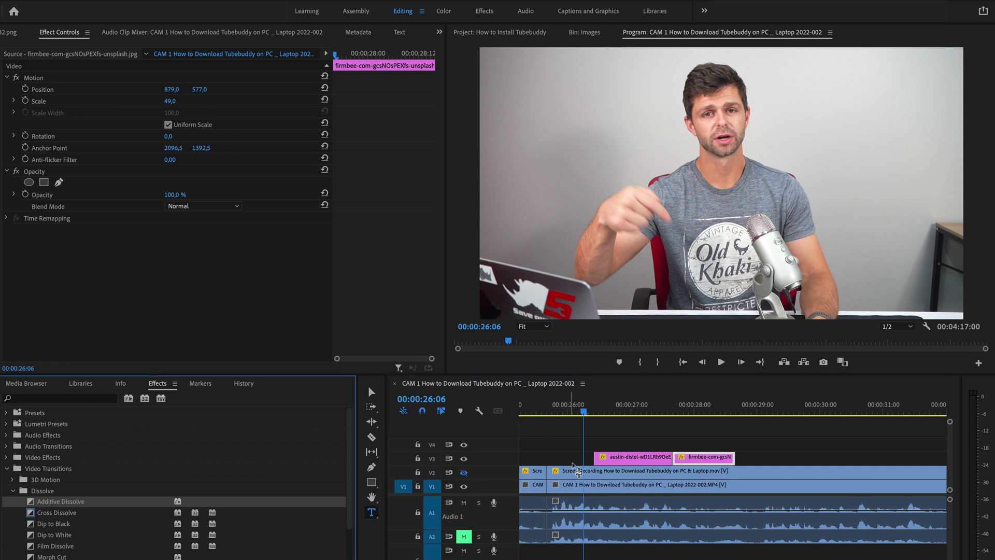
{"action": "left_click_drag", "start_coordinate": [573, 465], "coordinate": [613, 458]}
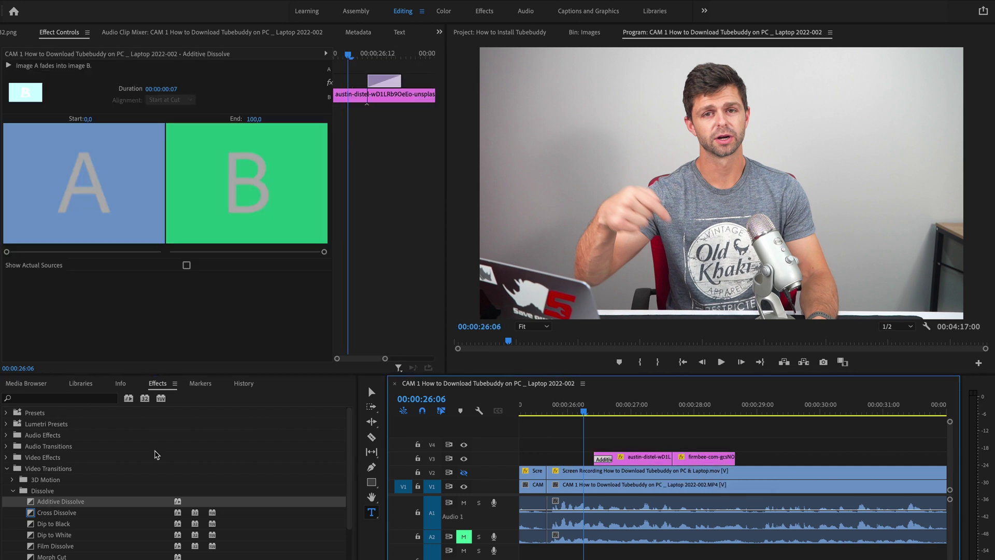
{"action": "left_click", "coordinate": [51, 503]}
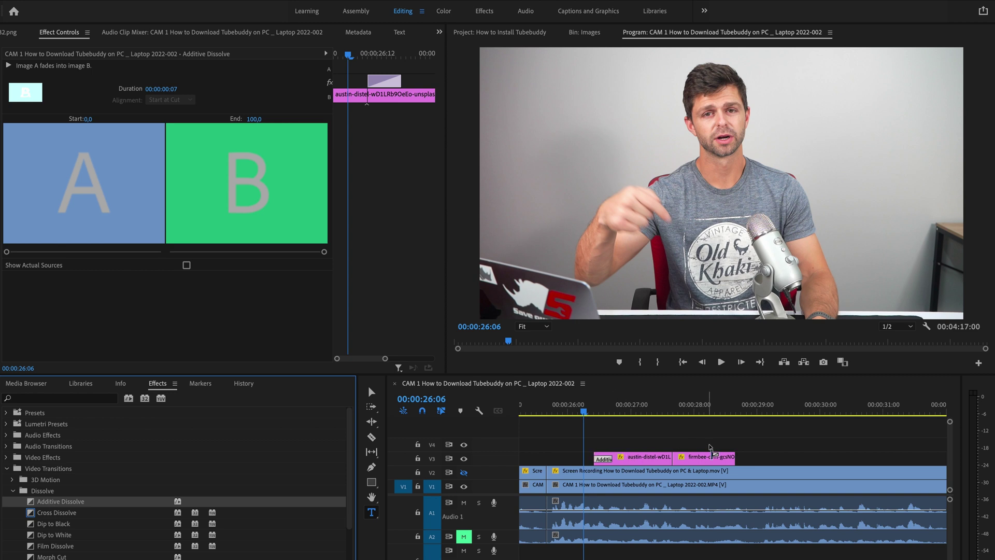
{"action": "mouse_move", "coordinate": [723, 456]}
{"action": "left_mouse_down"}
{"action": "mouse_move", "coordinate": [694, 458]}
{"action": "mouse_move", "coordinate": [724, 458]}
{"action": "left_mouse_up"}
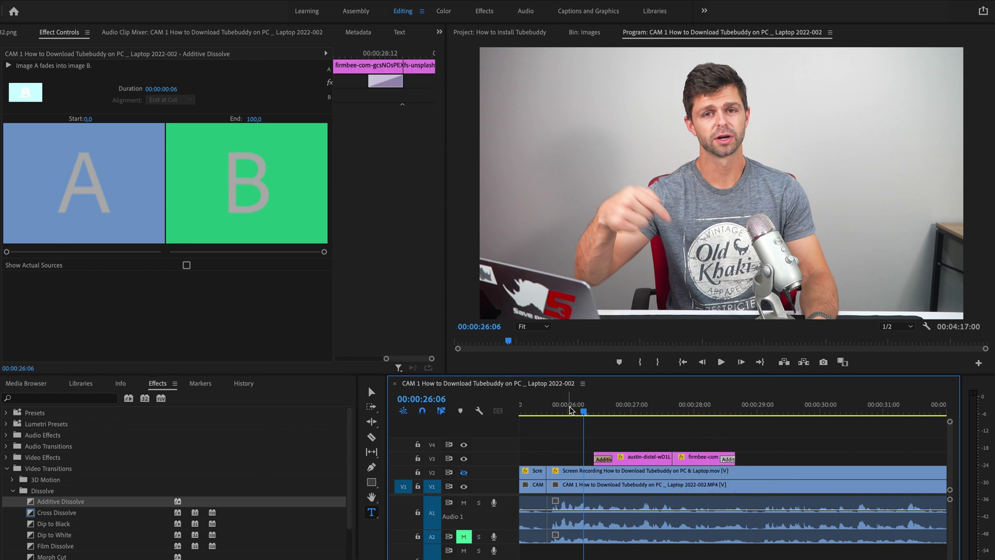
{"action": "left_click", "coordinate": [563, 409]}
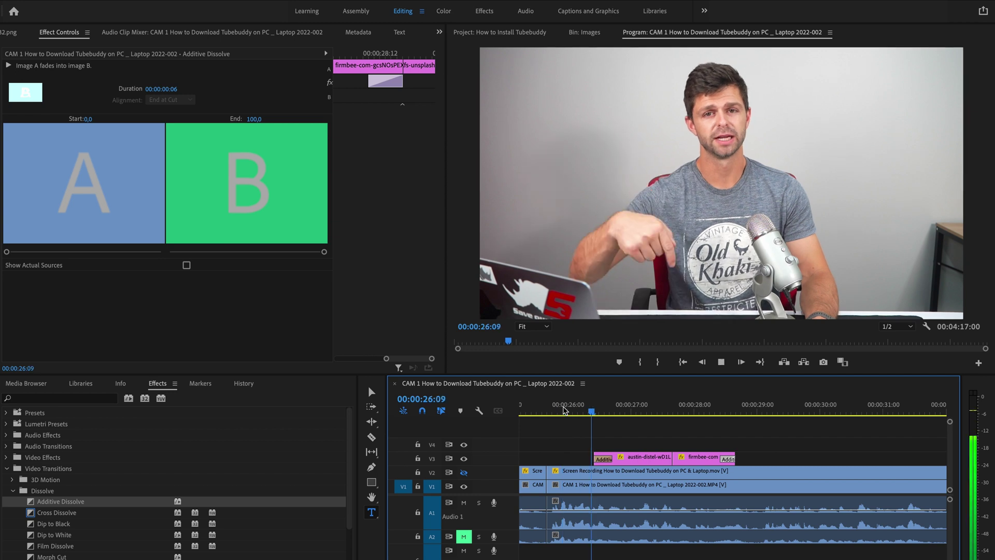